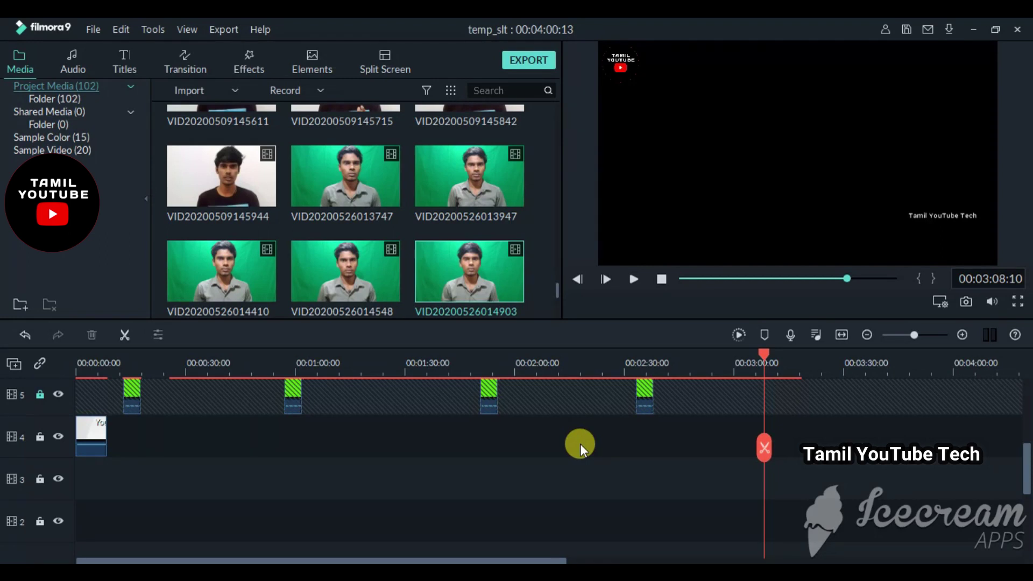
mouse_move(508, 269)
mouse_move(508, 267)
left_mouse_down()
mouse_move(124, 468)
mouse_move(79, 473)
left_mouse_up()
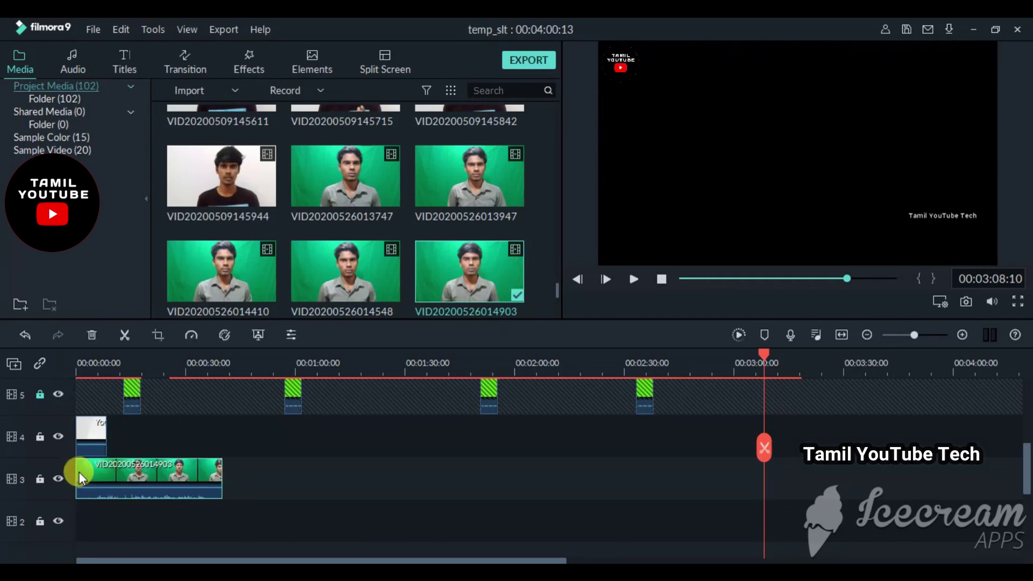
mouse_move(110, 482)
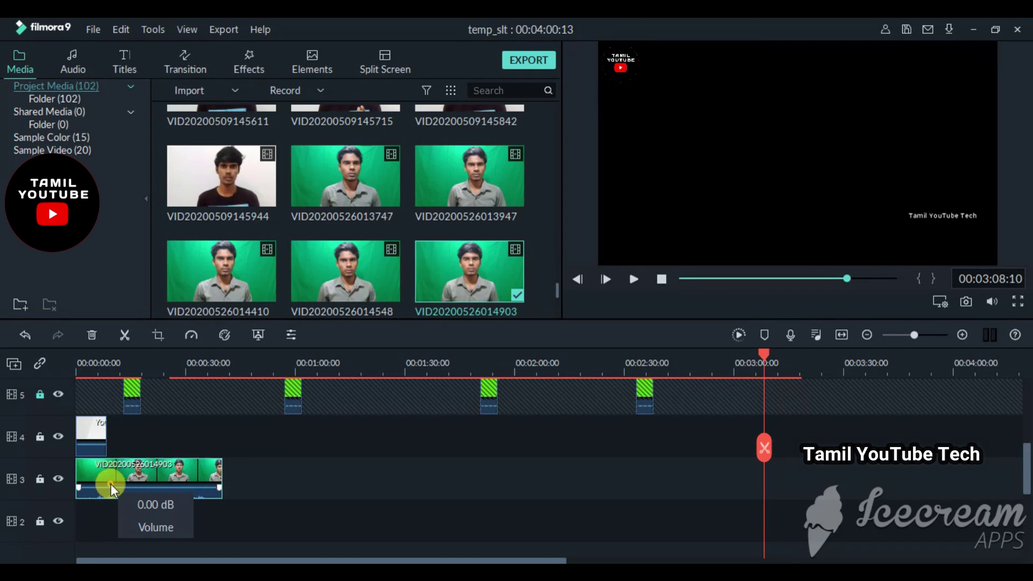
right_click(111, 483)
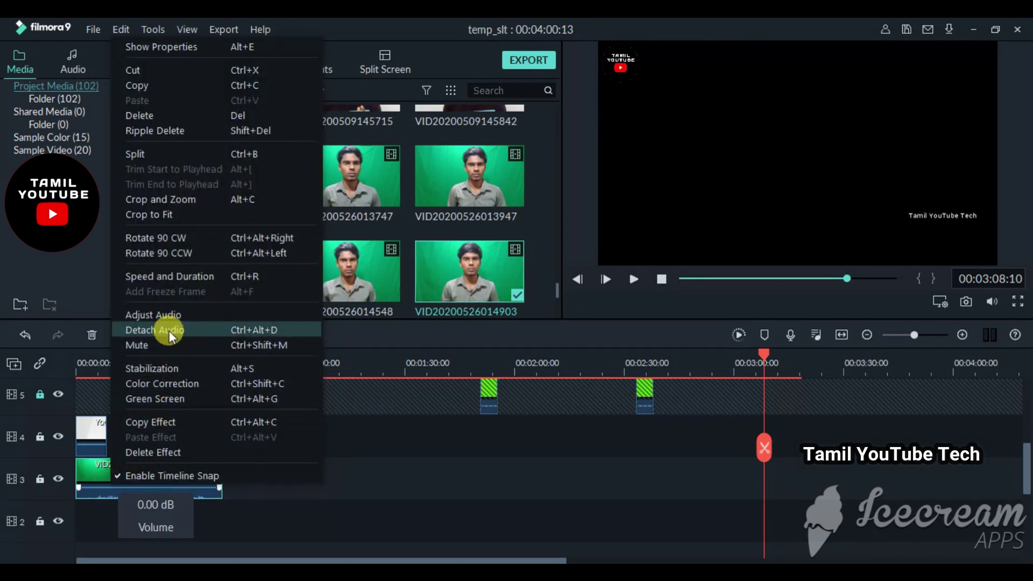
left_click(168, 330)
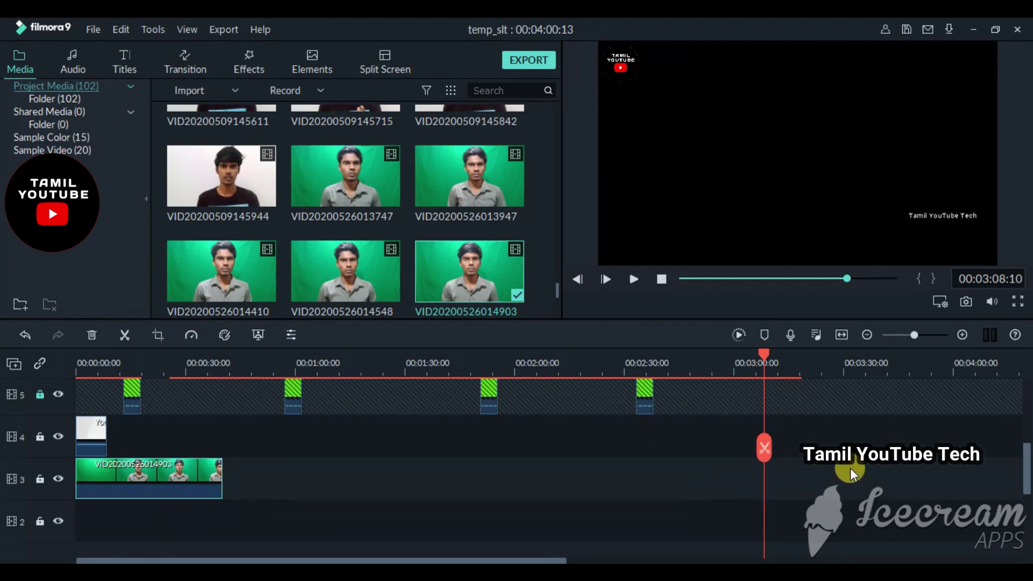
- Turn down the green-screen clip's volume and shift the track-4 white clip to about 00:02:00
left_click_drag(1025, 464, 1027, 510)
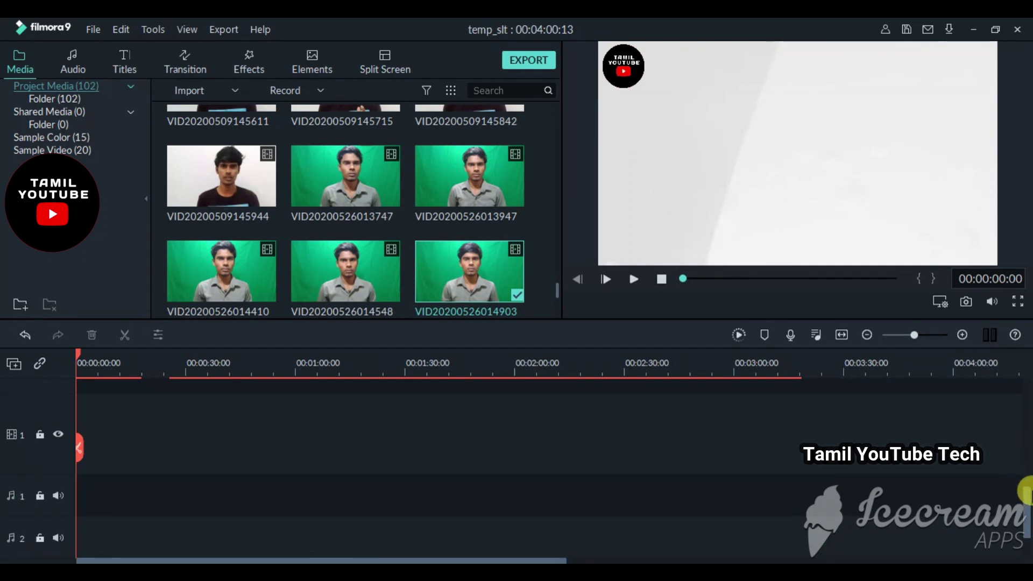
mouse_move(1026, 493)
left_mouse_down()
mouse_move(1029, 427)
mouse_move(1030, 468)
left_mouse_up()
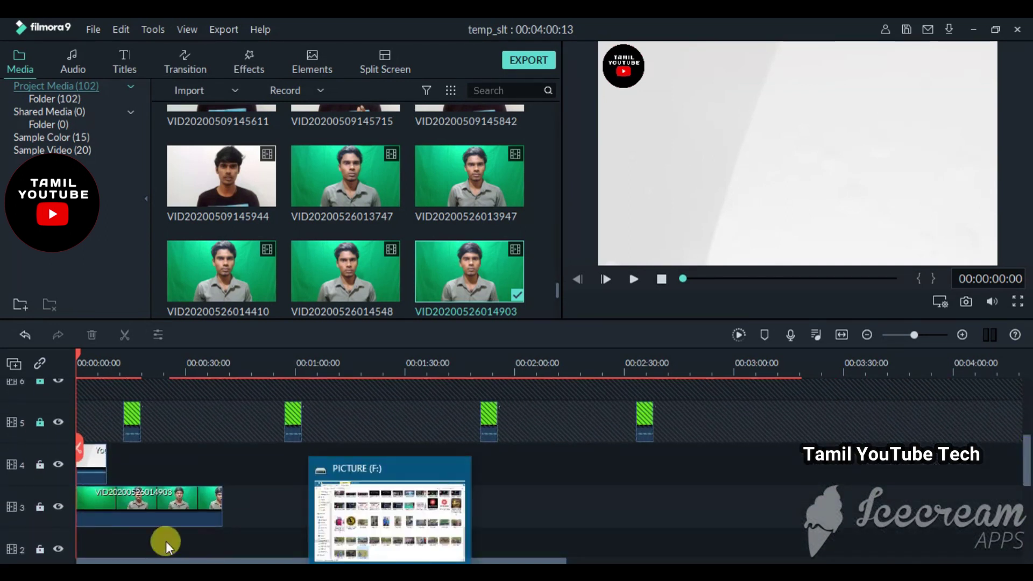
left_click_drag(98, 486, 161, 478)
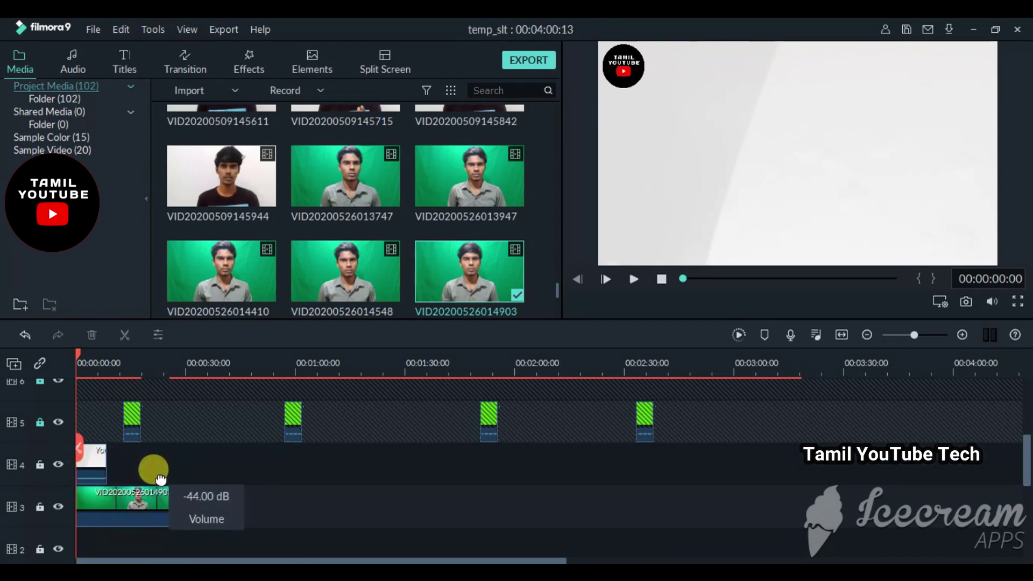
left_click(93, 456)
left_click_drag(93, 455, 555, 466)
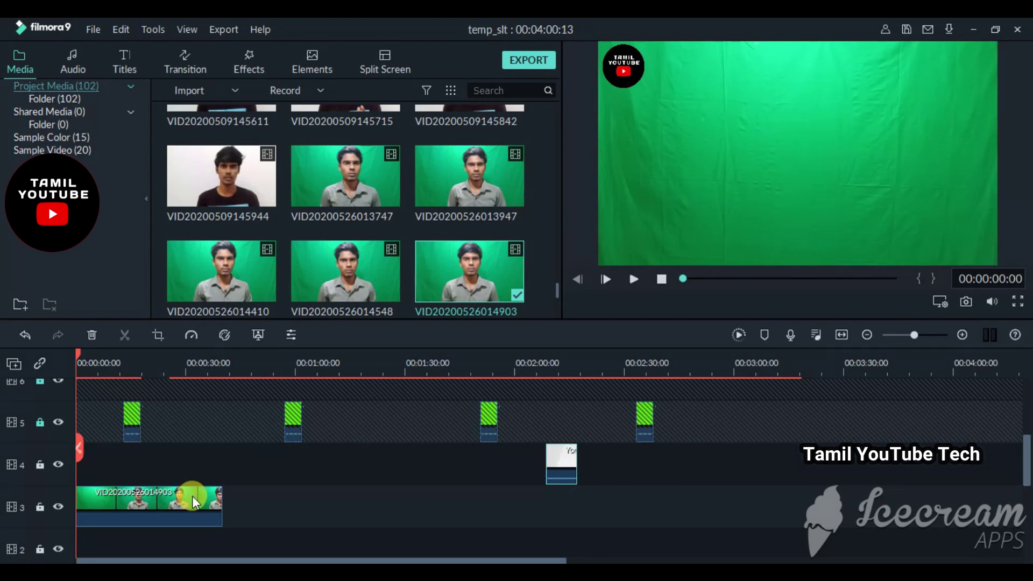
- Enable Chroma Key on the track-3 green-screen clip and confirm it
double_click(192, 495)
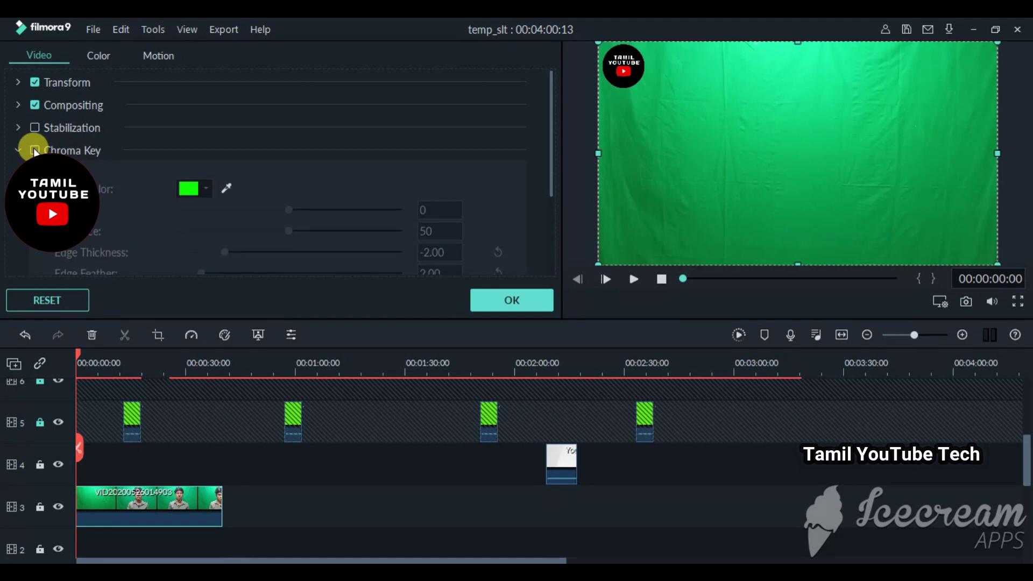
left_click(34, 150)
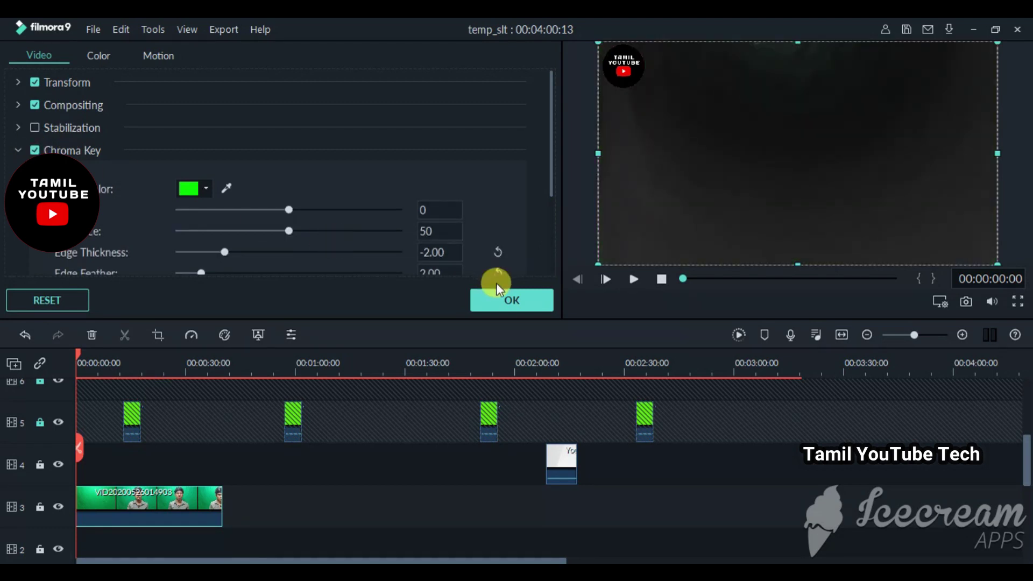
left_click(511, 301)
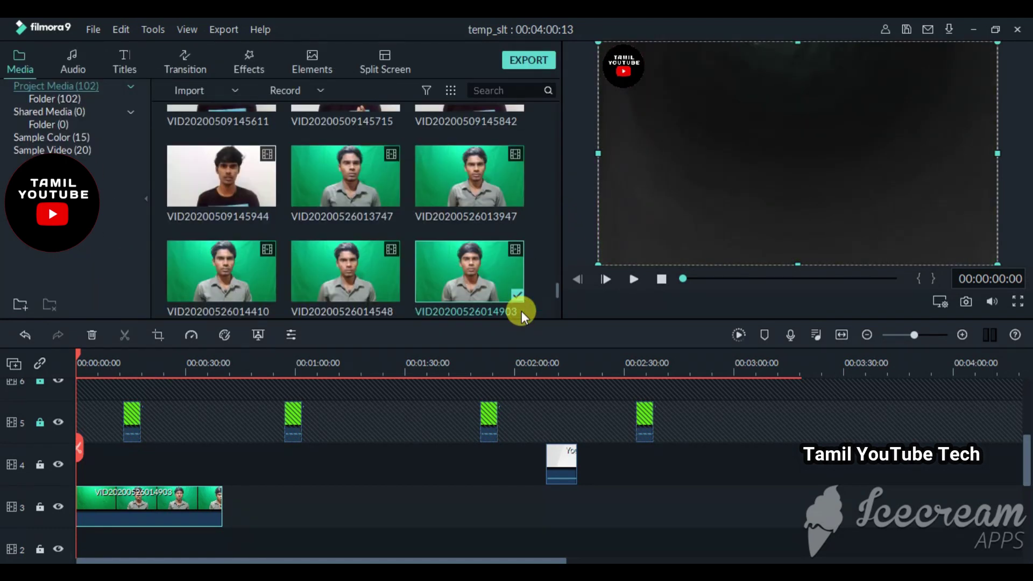
- Preview the keyed clip, then set Chroma Key Offset to 3, keeping green as the key colour
key("space")
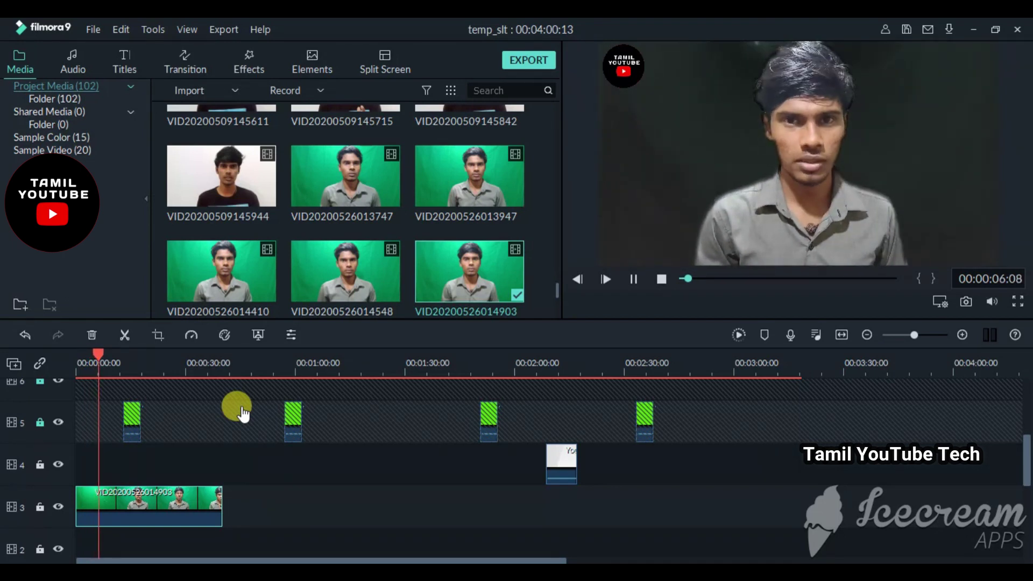
key("space")
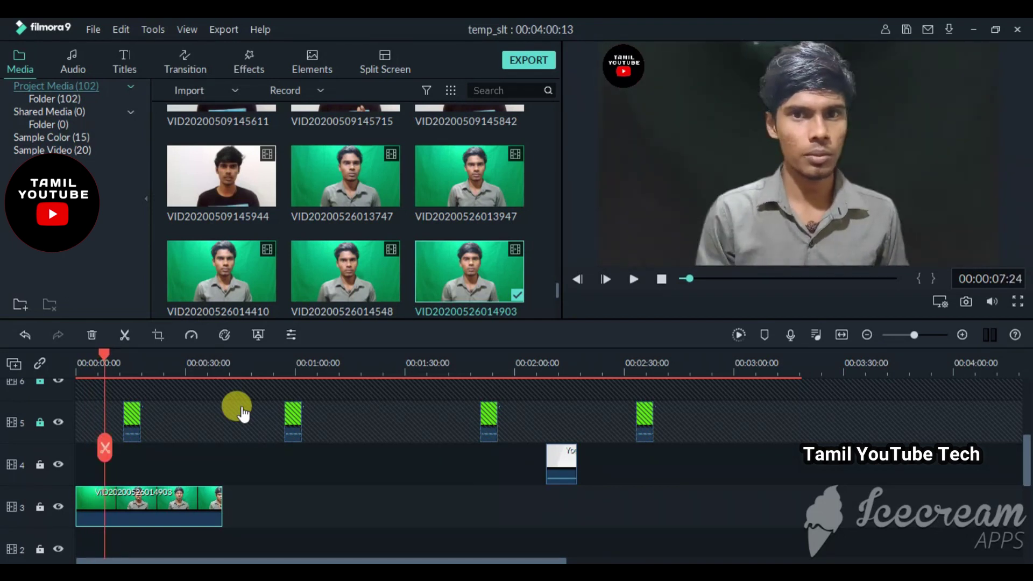
double_click(197, 498)
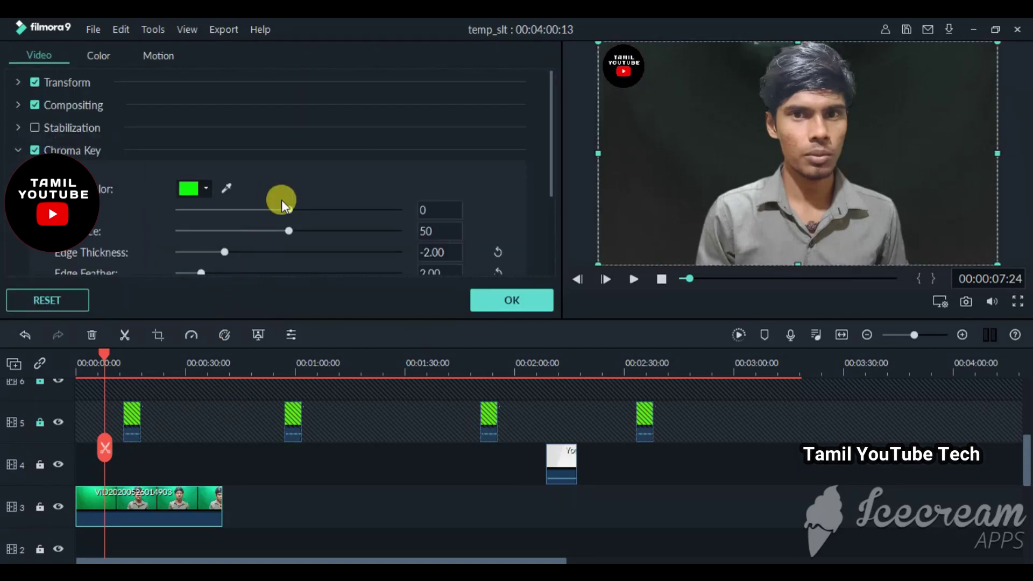
left_click_drag(290, 207, 295, 206)
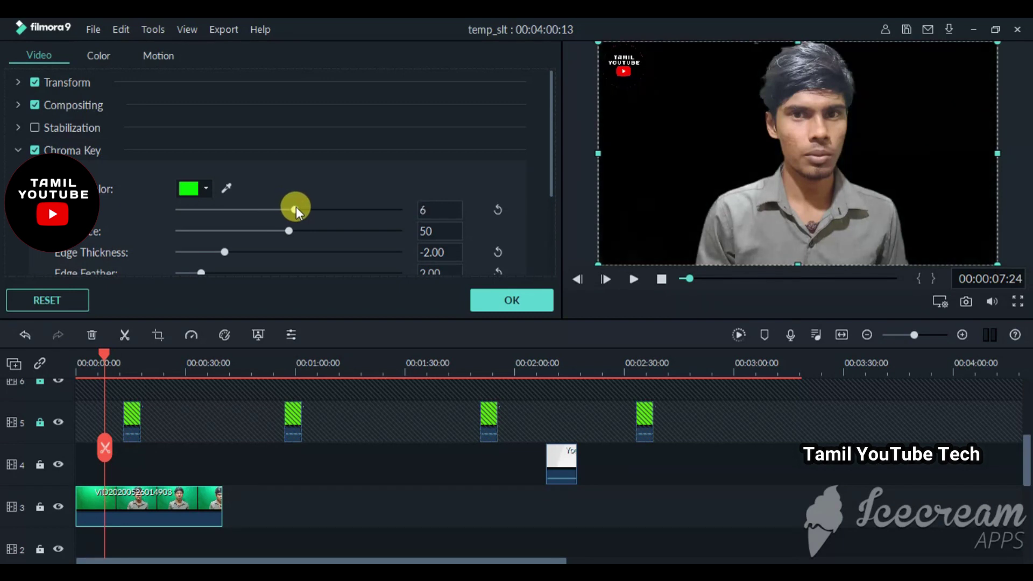
left_click_drag(296, 206, 293, 207)
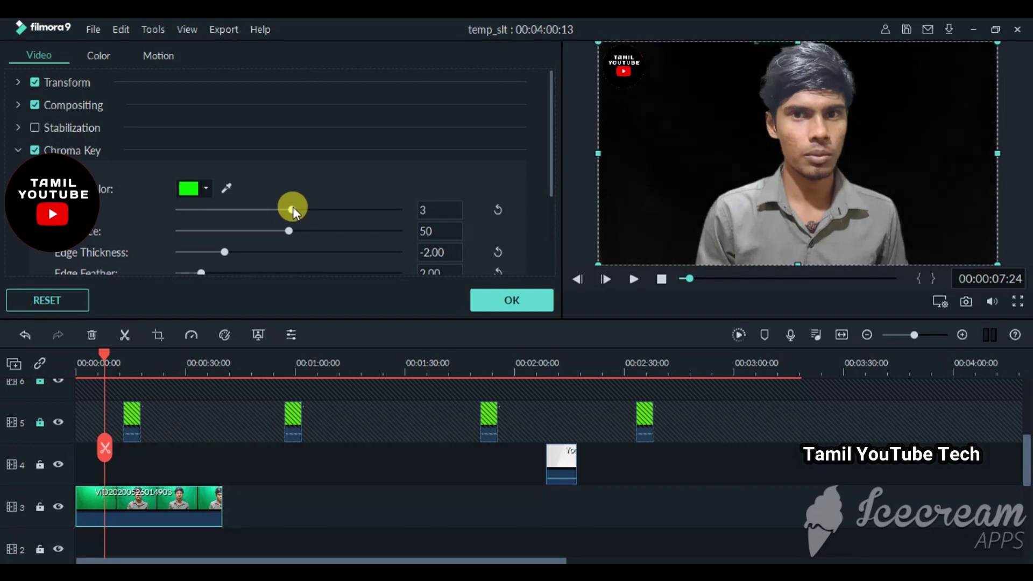
left_click(208, 187)
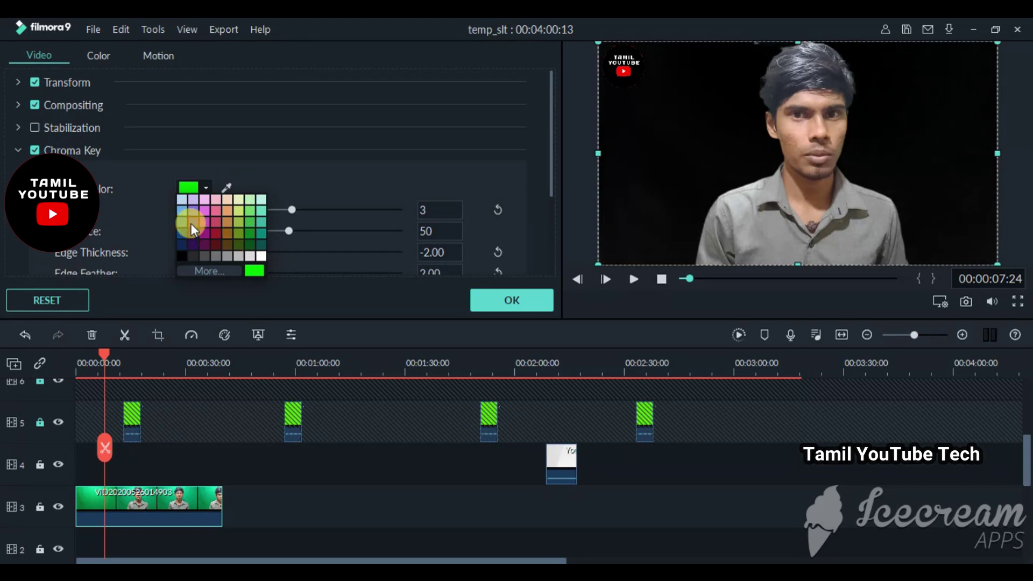
left_click(309, 179)
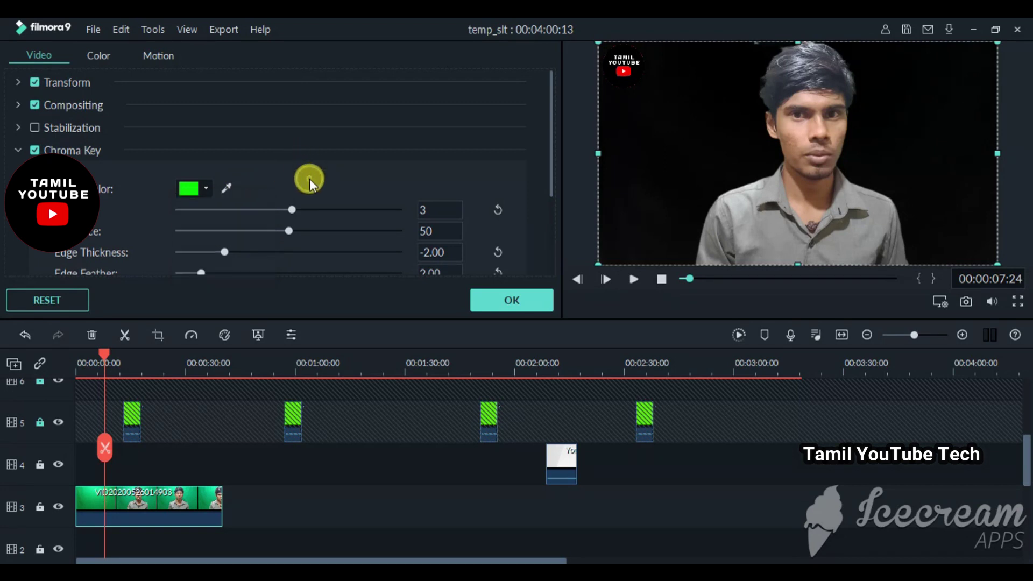
scroll(310, 178, "down", 2)
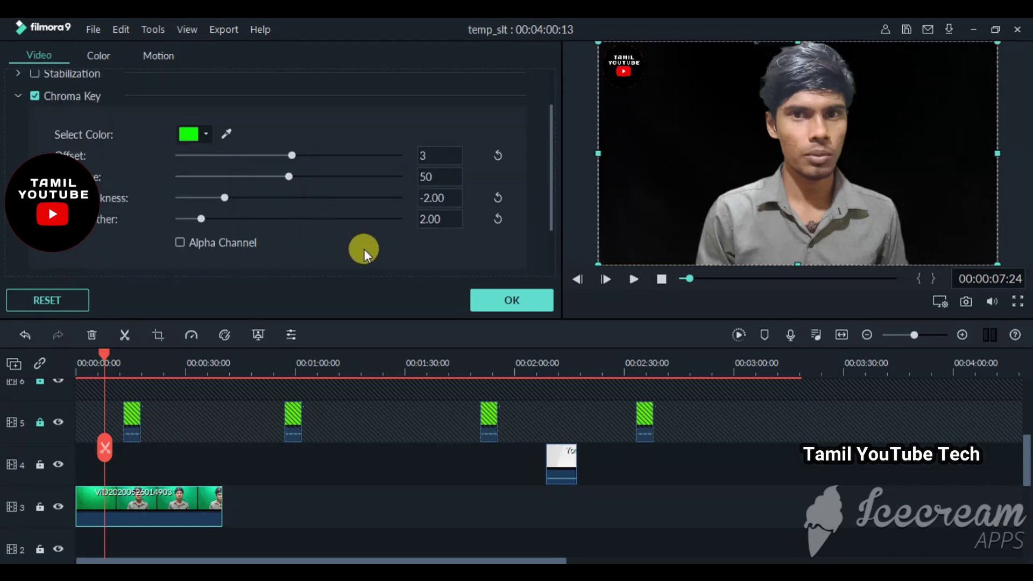
left_click(503, 302)
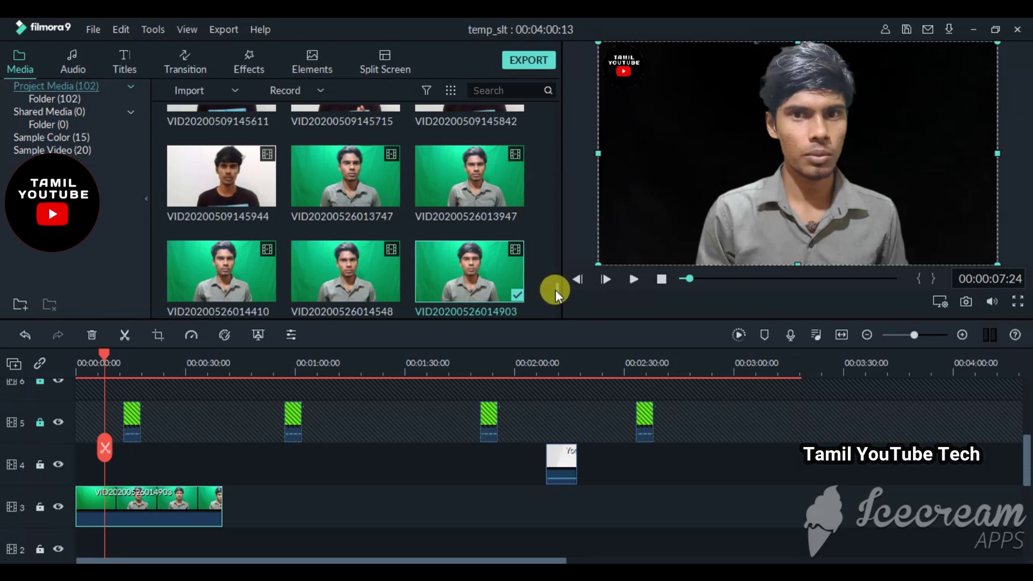
- Add SLT-logo-1 to the timeline at 00:00:00 on track 2, beneath the green-screen clip
left_click_drag(556, 290, 555, 262)
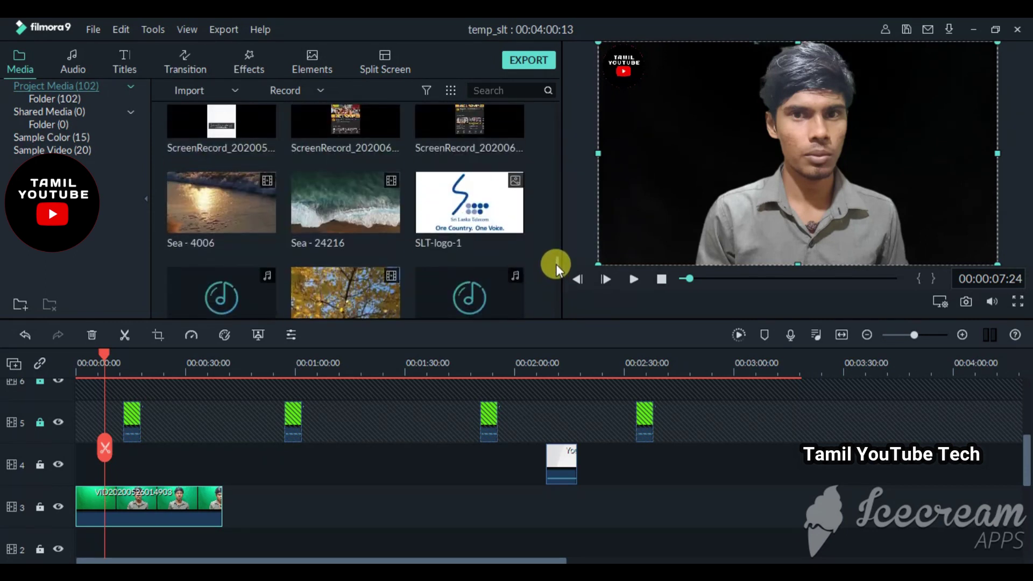
left_click(442, 212)
left_click_drag(442, 212, 183, 465)
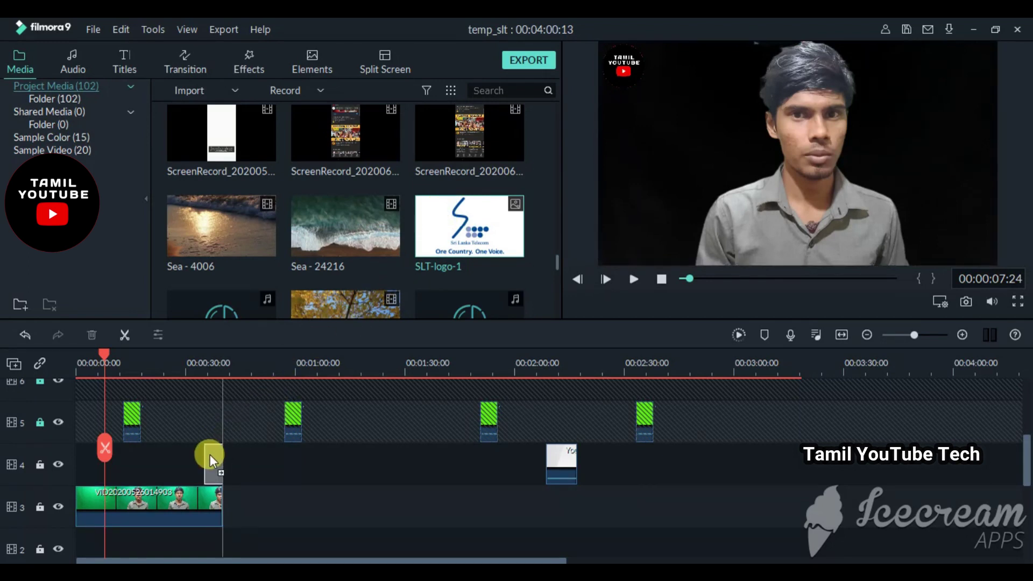
left_click_drag(183, 463, 67, 465)
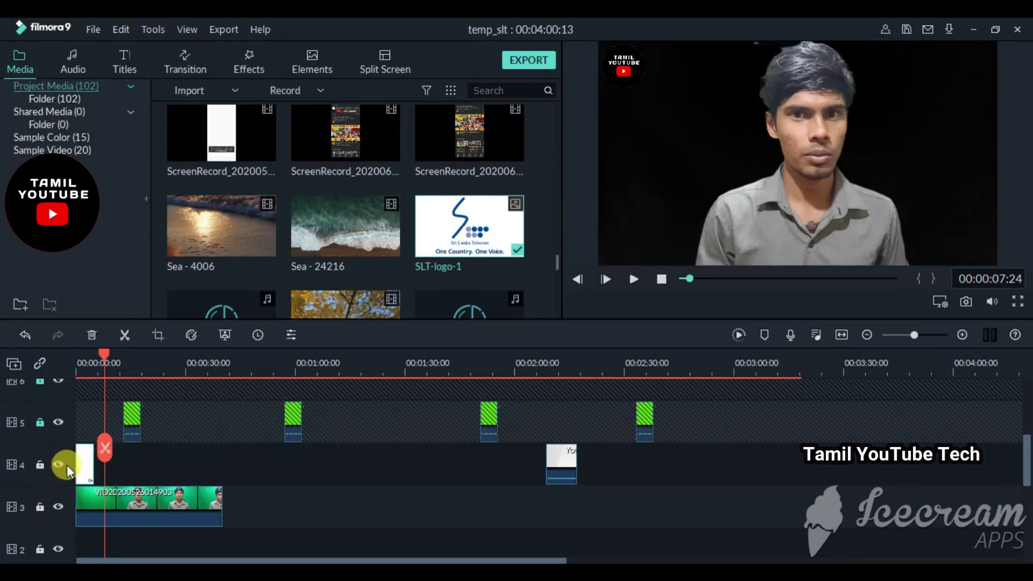
left_click(76, 366)
left_click_drag(74, 366, 78, 367)
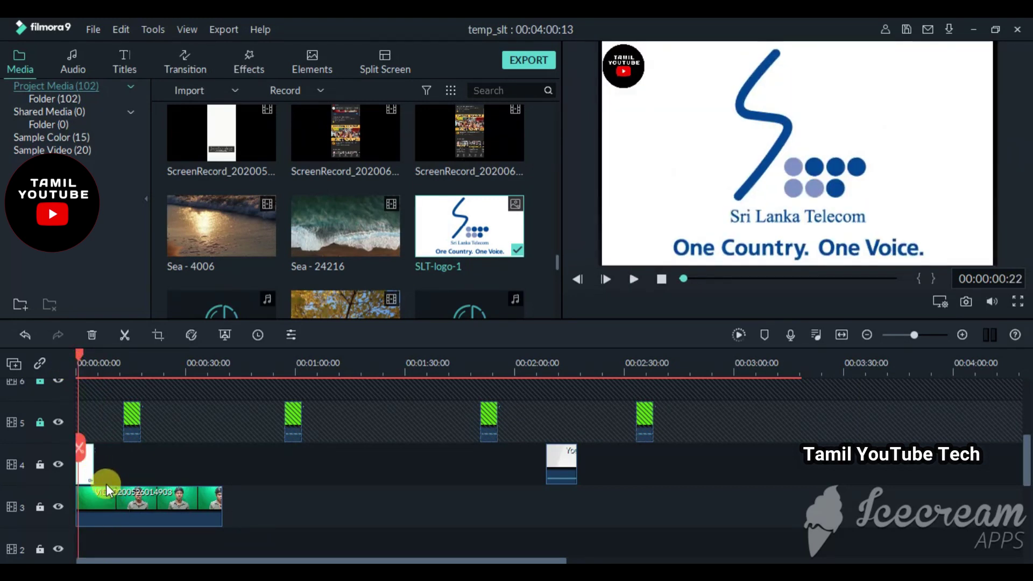
mouse_move(89, 474)
left_mouse_down()
mouse_move(262, 510)
mouse_move(82, 536)
left_mouse_up()
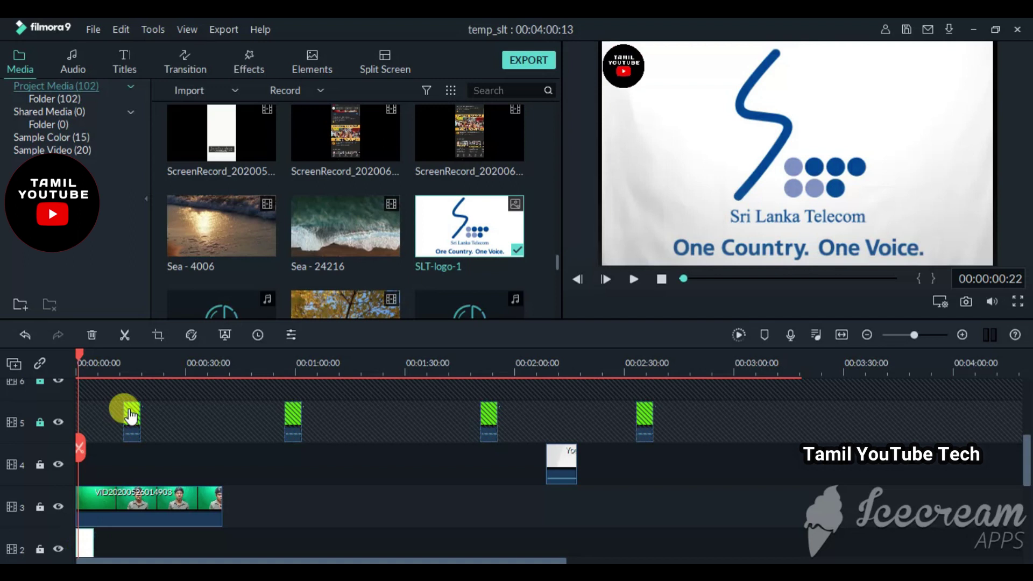
- Play from near the start and pause around 00:00:03 to check the presenter over the logo
key("space")
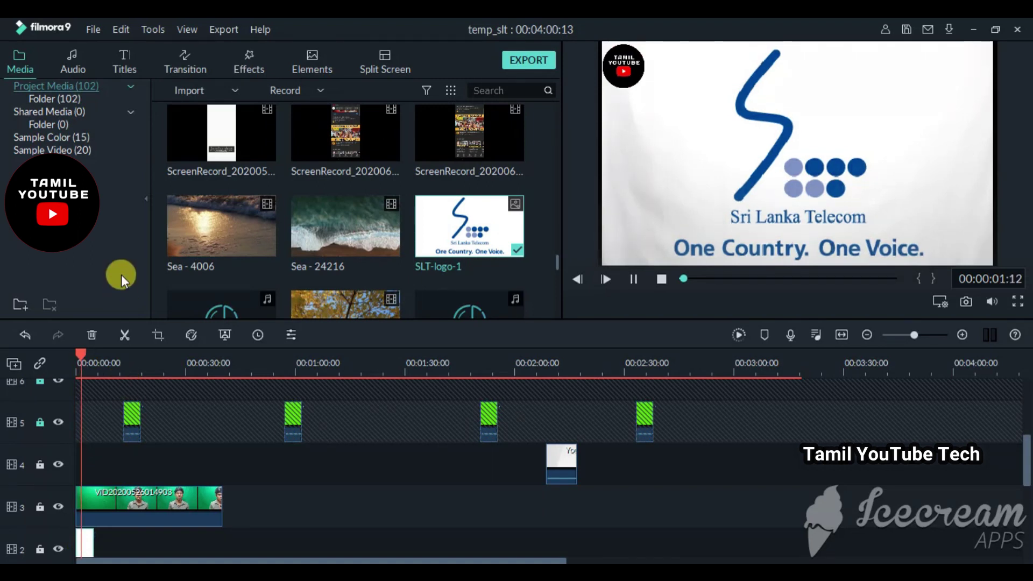
left_click(78, 359)
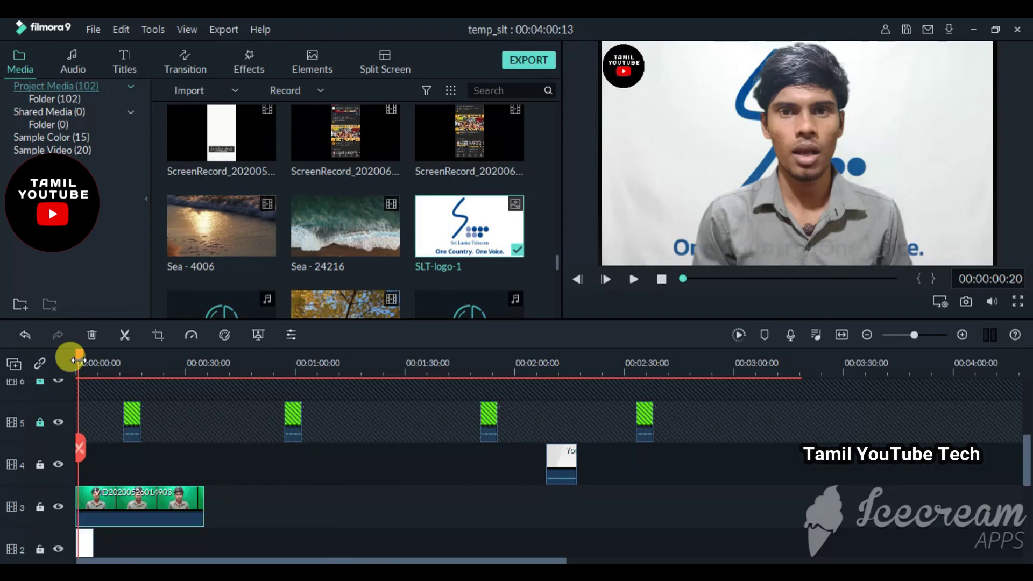
key("space")
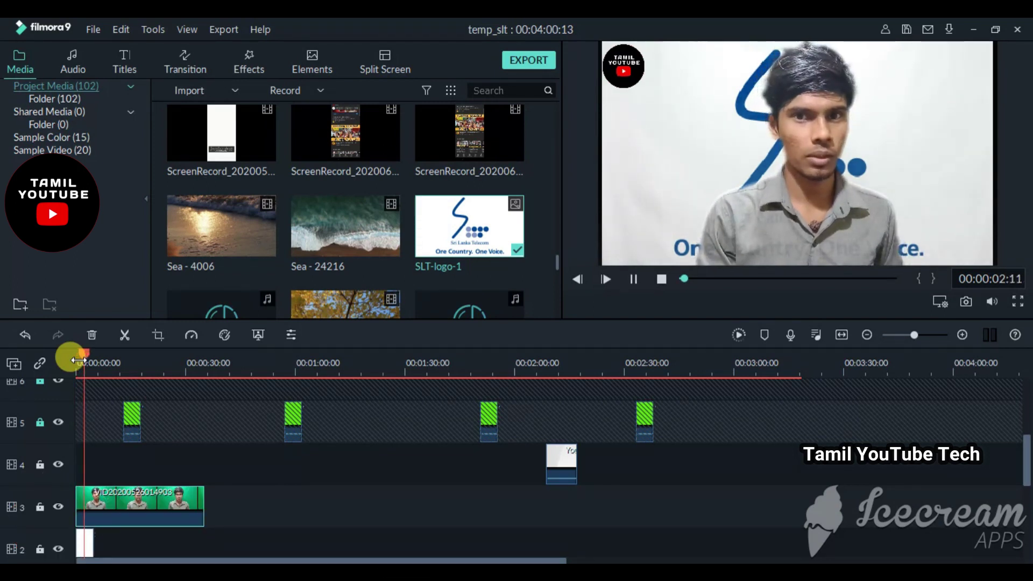
key("space")
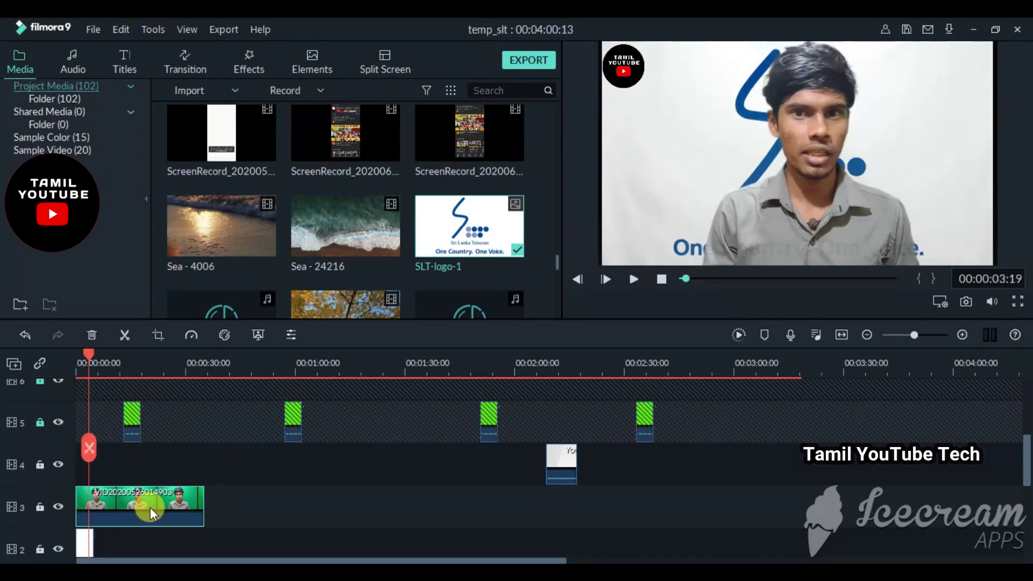
double_click(150, 509)
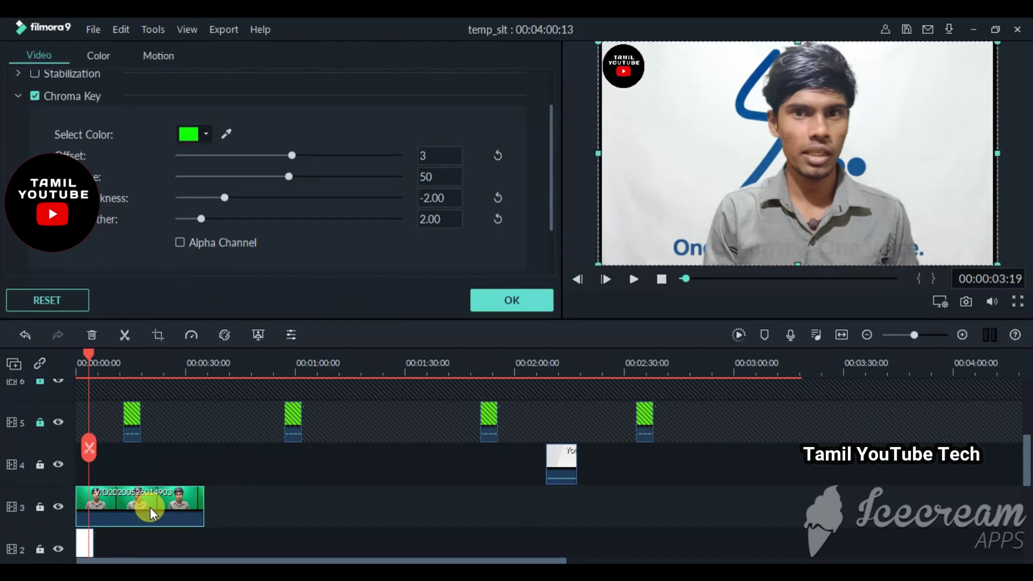
left_click(206, 135)
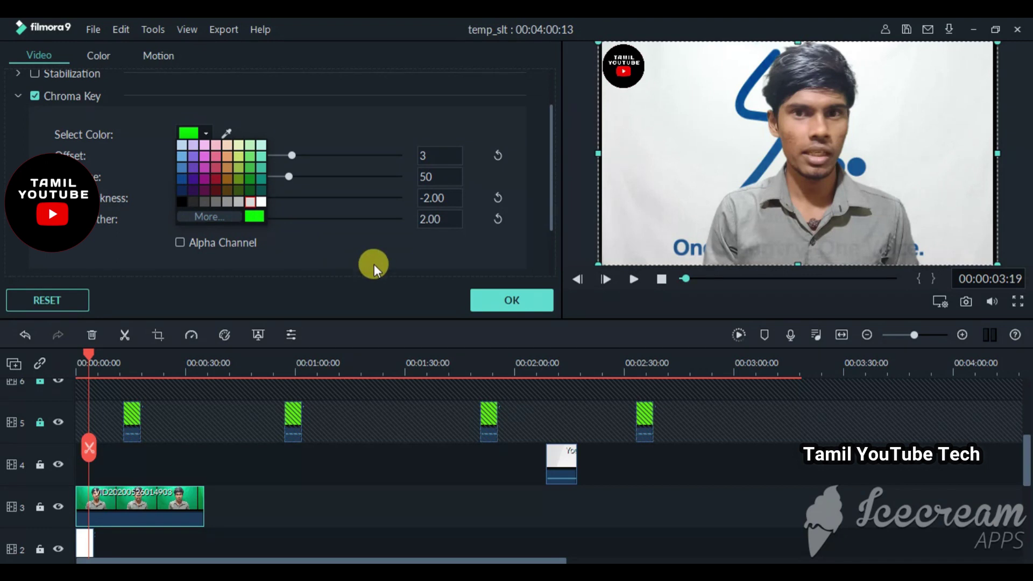
left_click(515, 300)
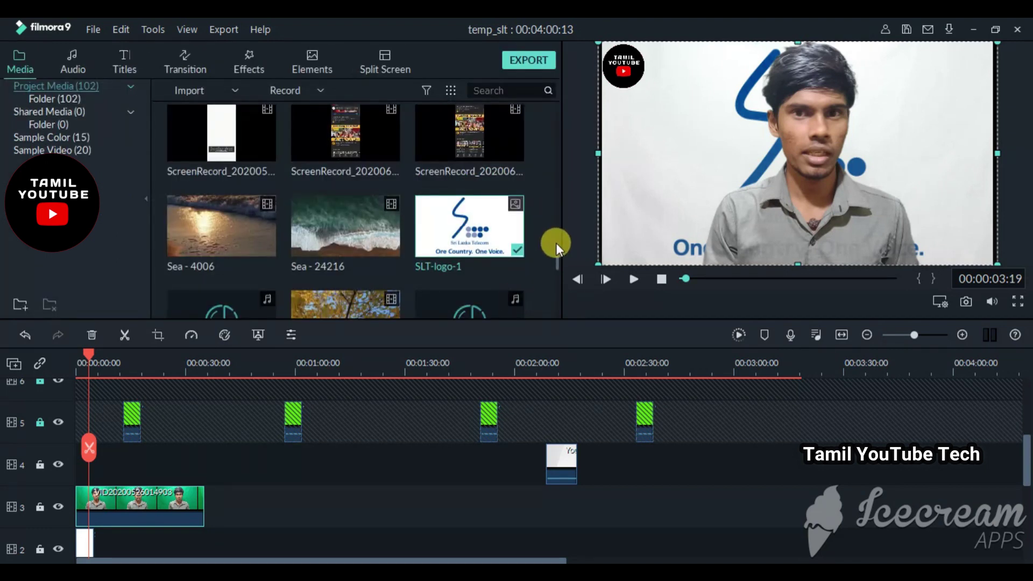
- Add the white-wall VID clip to track 3 after the green-screen clip and mute it
left_click_drag(559, 261, 560, 281)
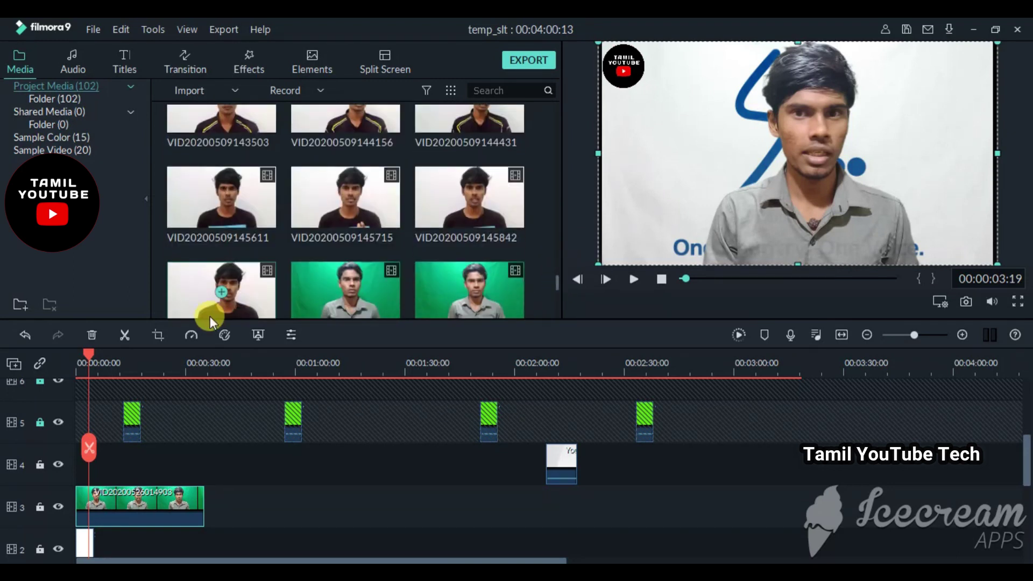
left_click_drag(184, 301, 262, 520)
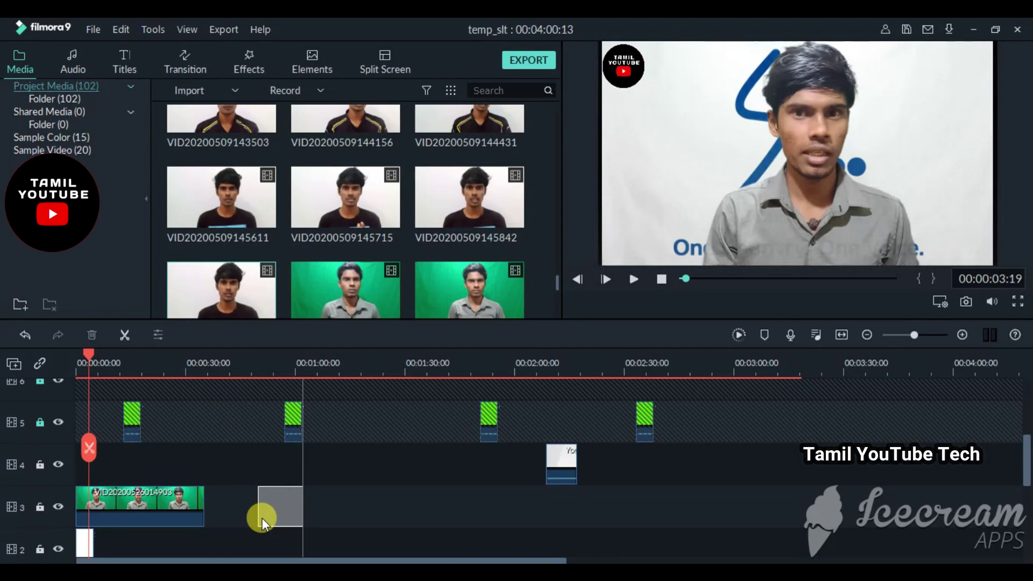
right_click(274, 512)
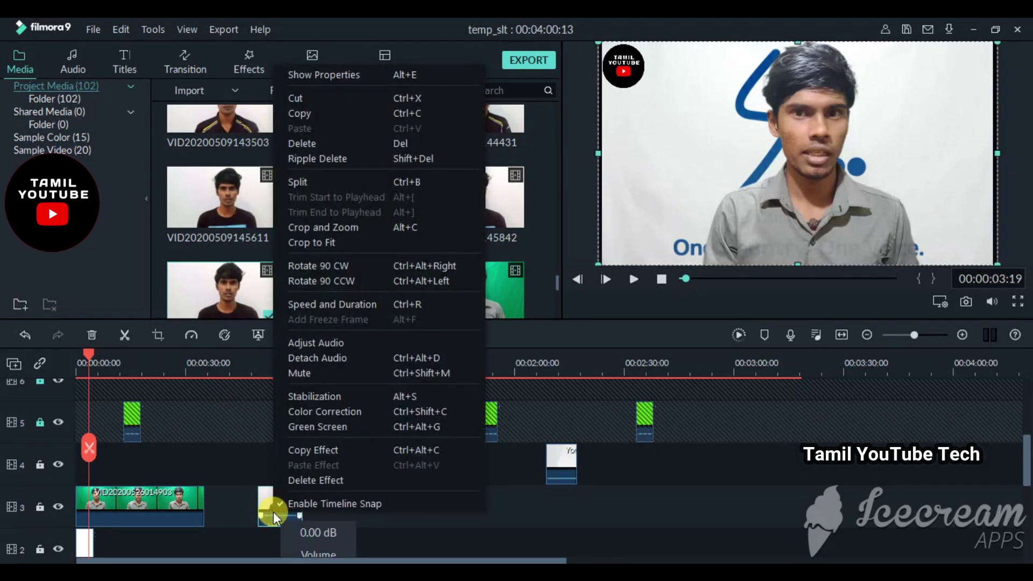
left_click(322, 376)
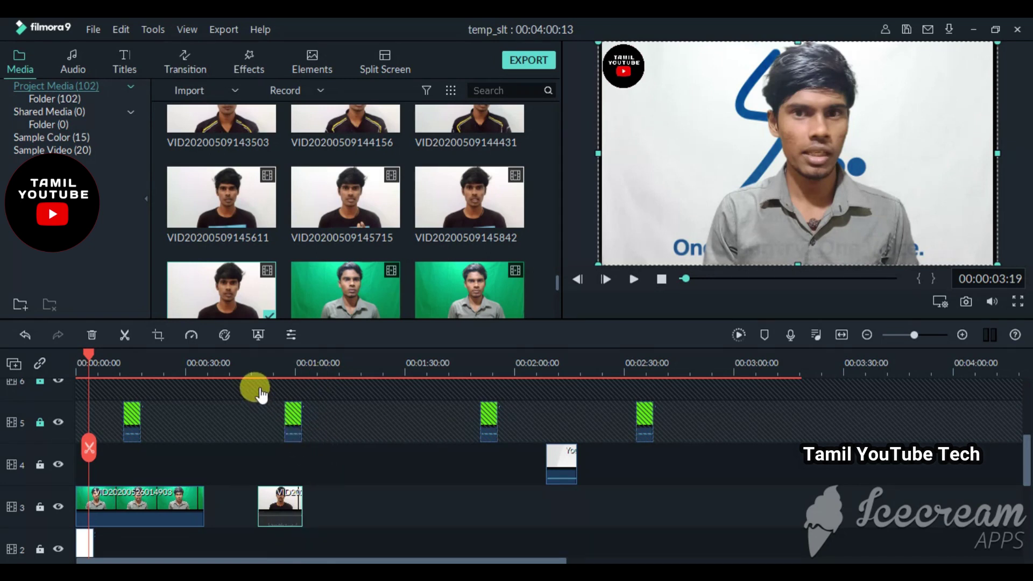
- Enable Chroma Key on the white-wall clip with white as the key colour
double_click(281, 496)
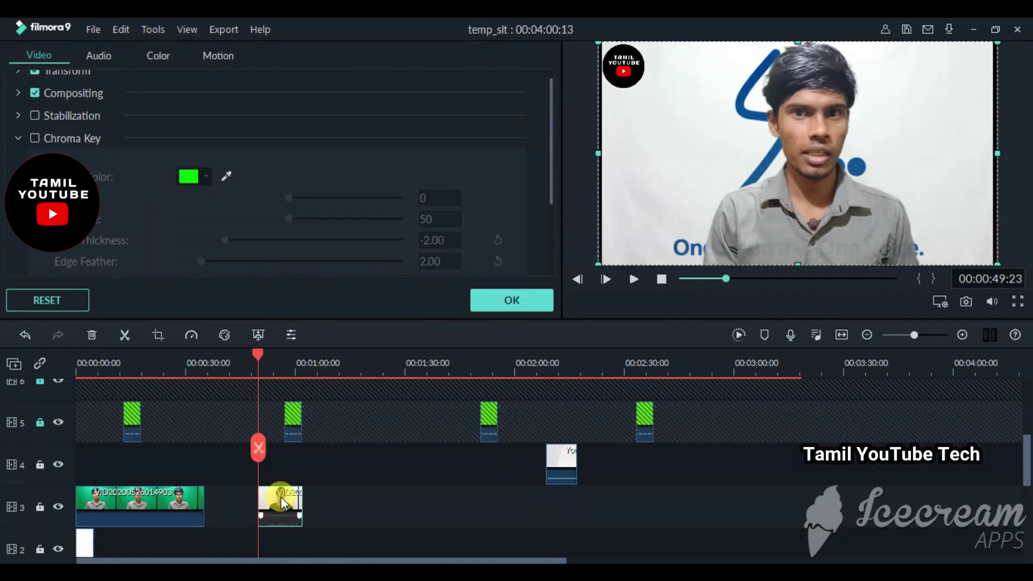
left_click(52, 139)
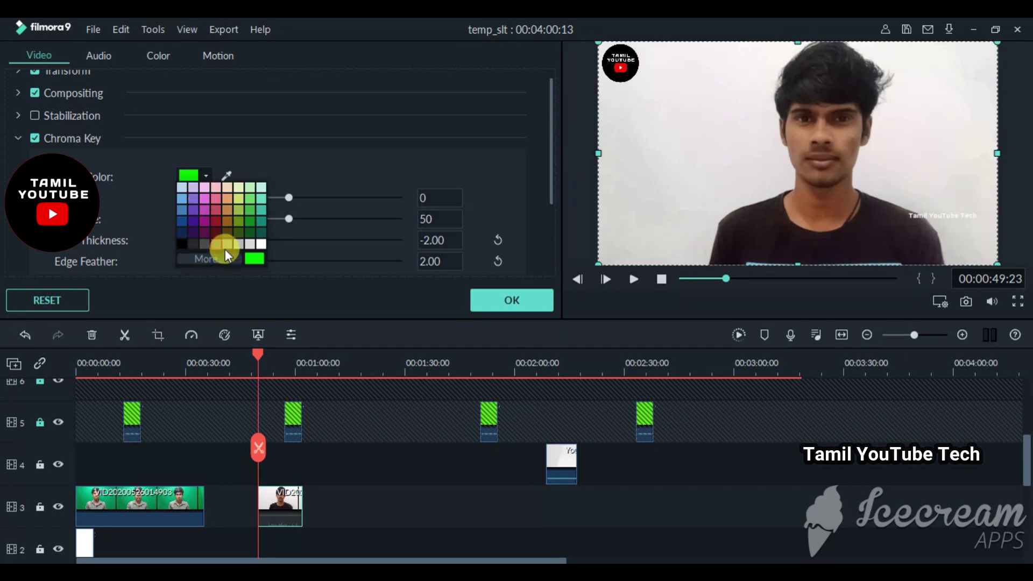
left_click(261, 243)
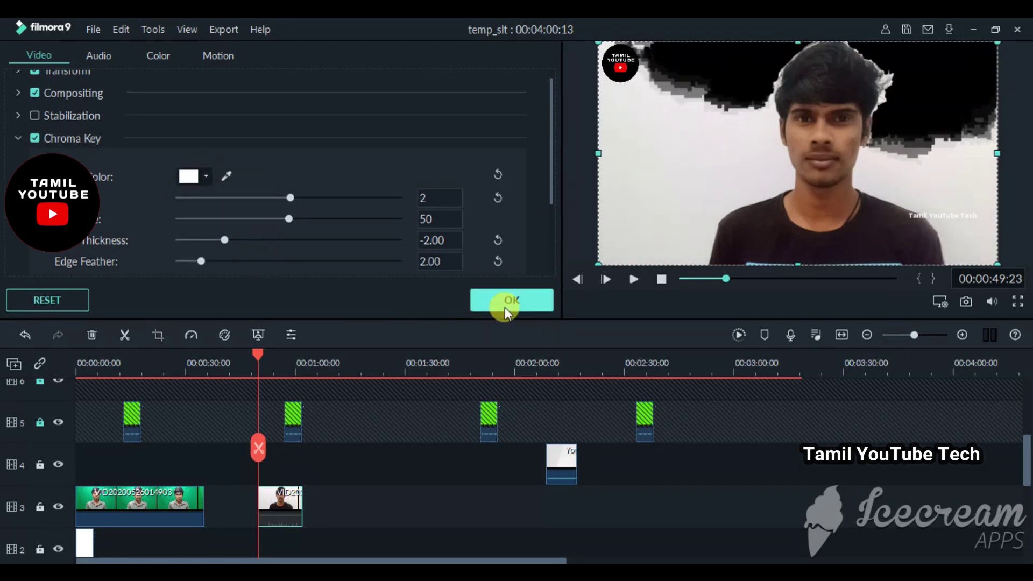
left_click(504, 307)
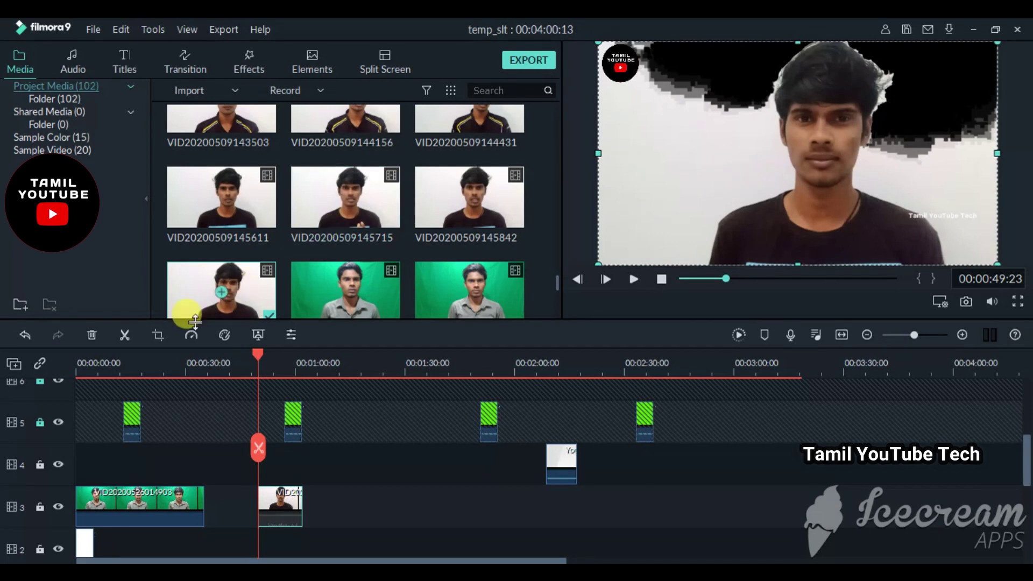
- Delete the white-wall clip from track 3 and return the playhead to the start
left_click(81, 370)
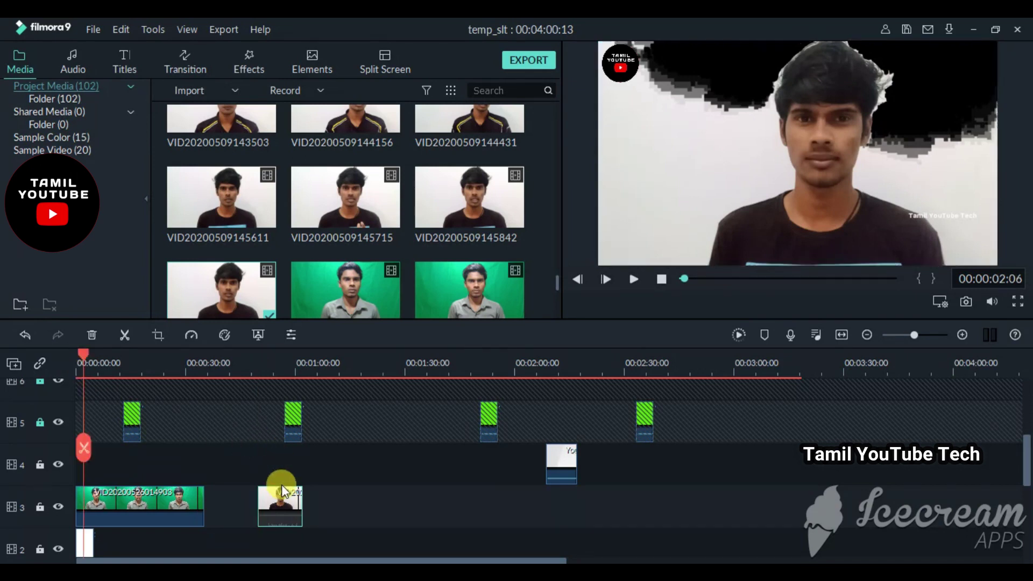
key("shift+Delete")
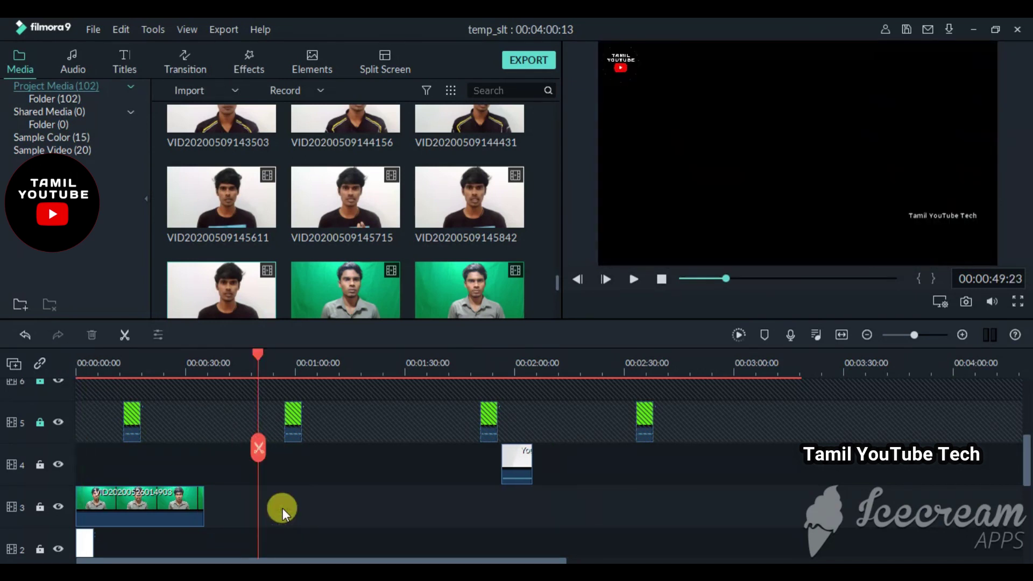
left_click(77, 363)
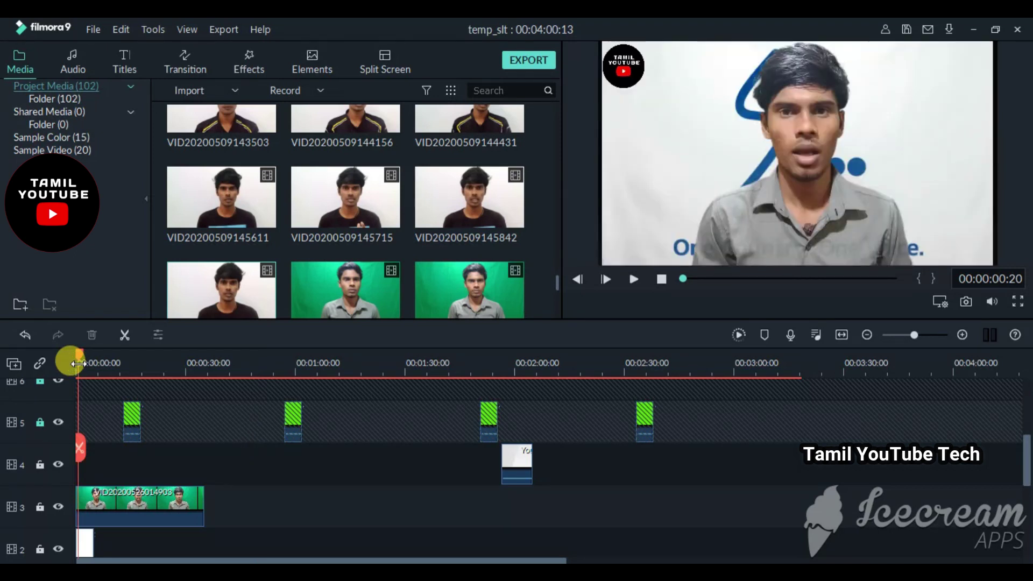